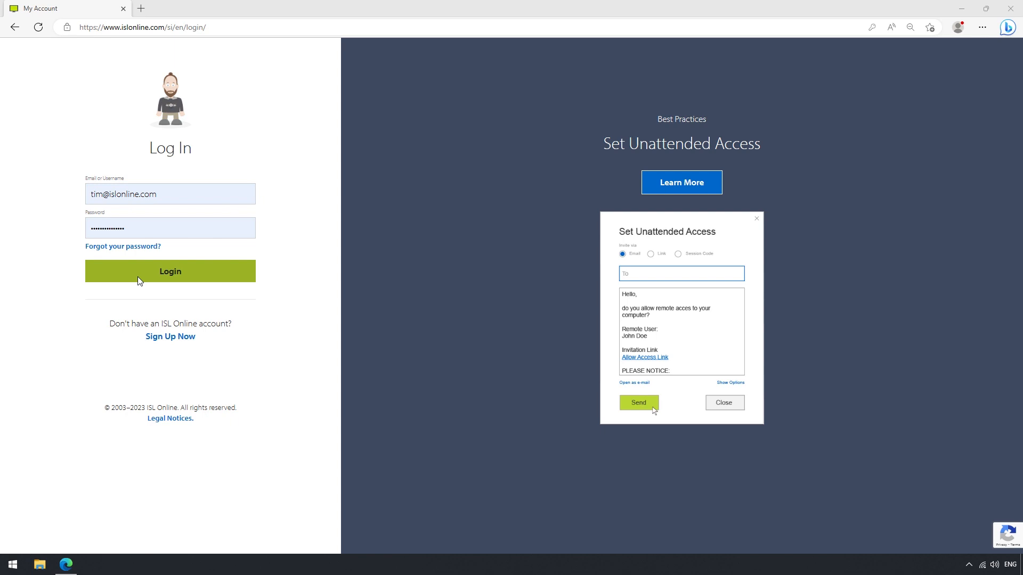
Sign in to the ISL Online account and open the Server License page
click(137, 277)
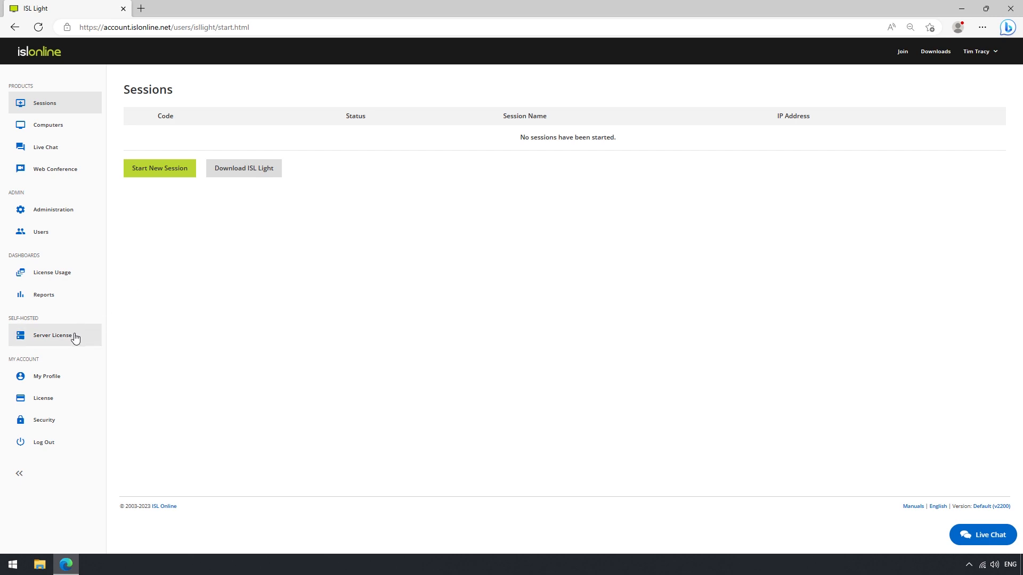
click(45, 339)
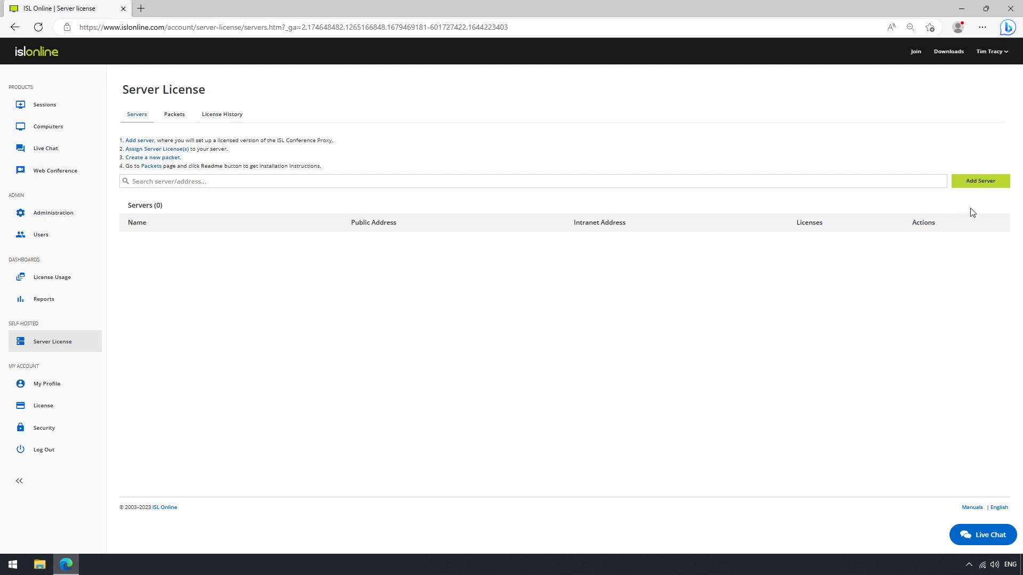
Add a server named 'Tims Server' with DNS address isl.example.com
click(979, 188)
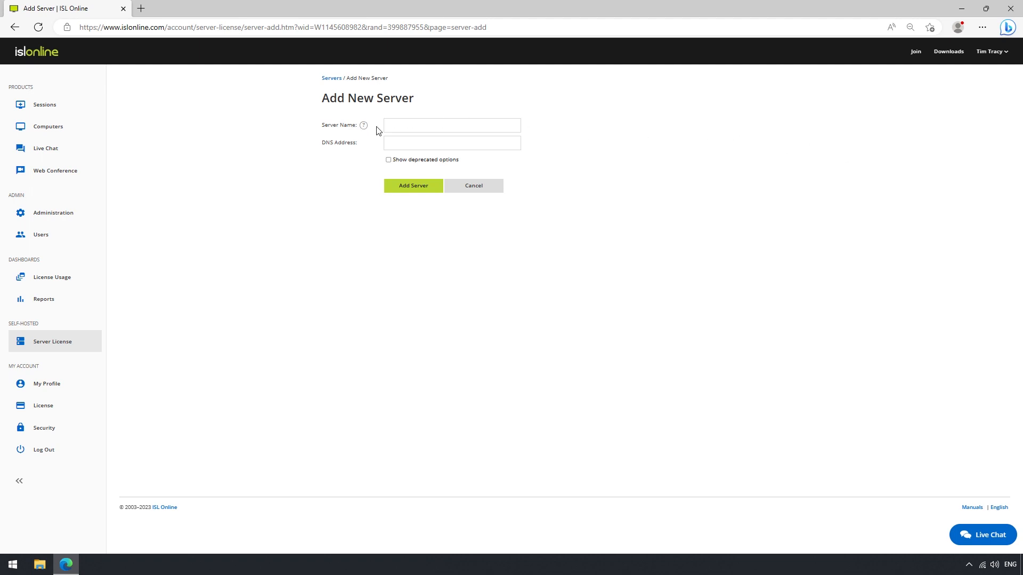
click(403, 124)
text(Tims Server)
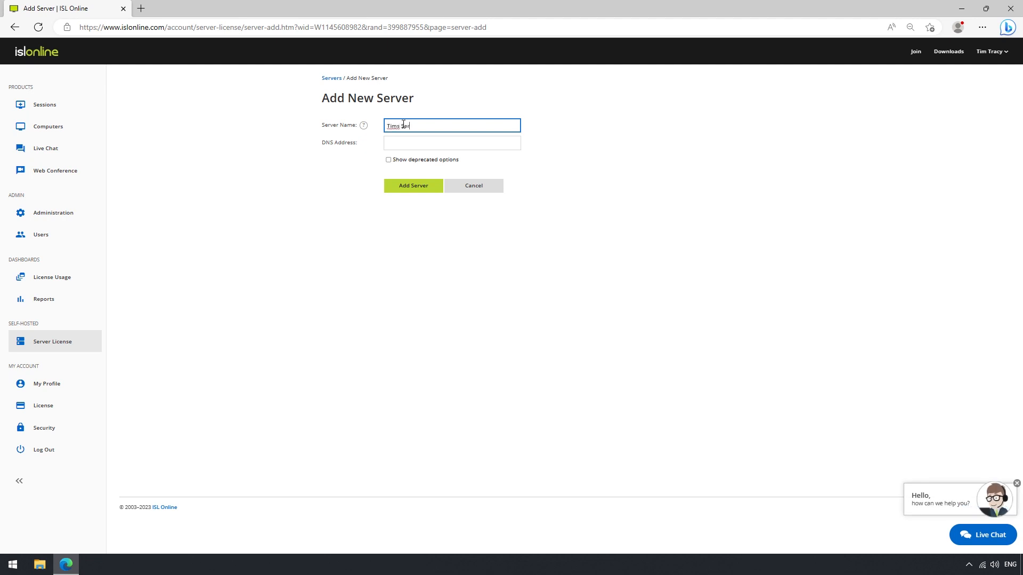
click(347, 156)
click(396, 143)
text(isl)
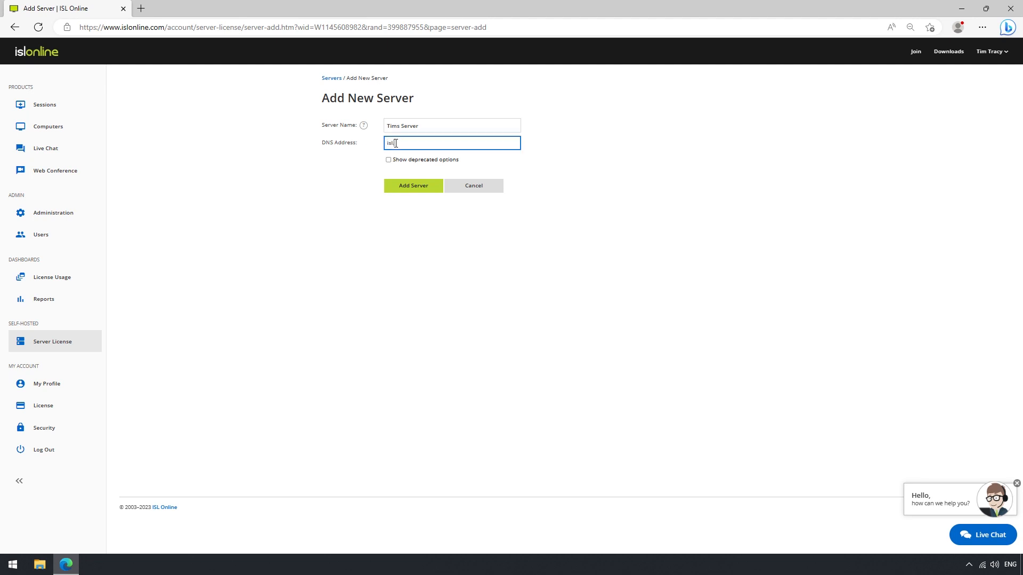
text(.example.com)
click(409, 185)
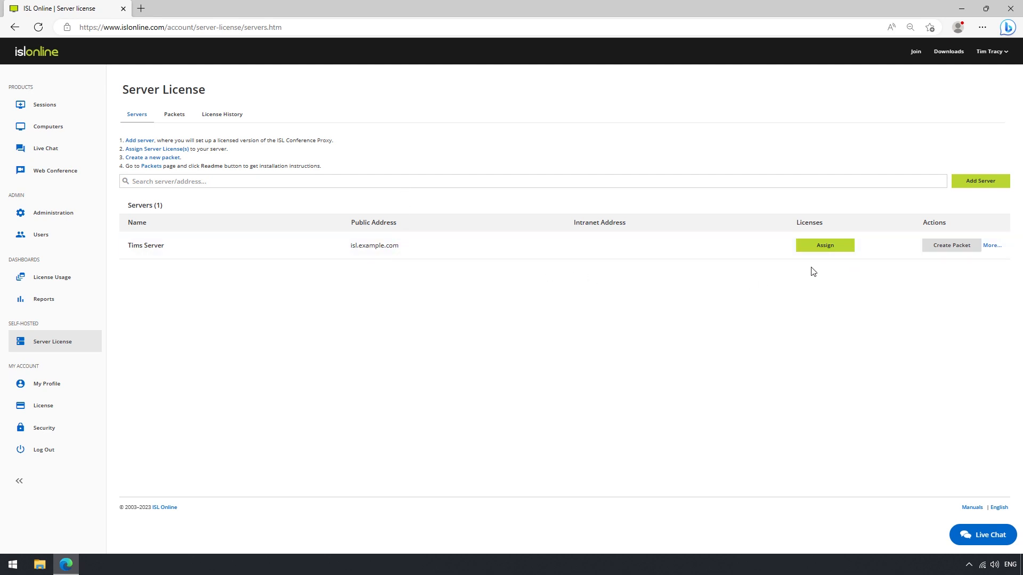
Assign the first server license to Tims Server and return to the Servers list
click(824, 248)
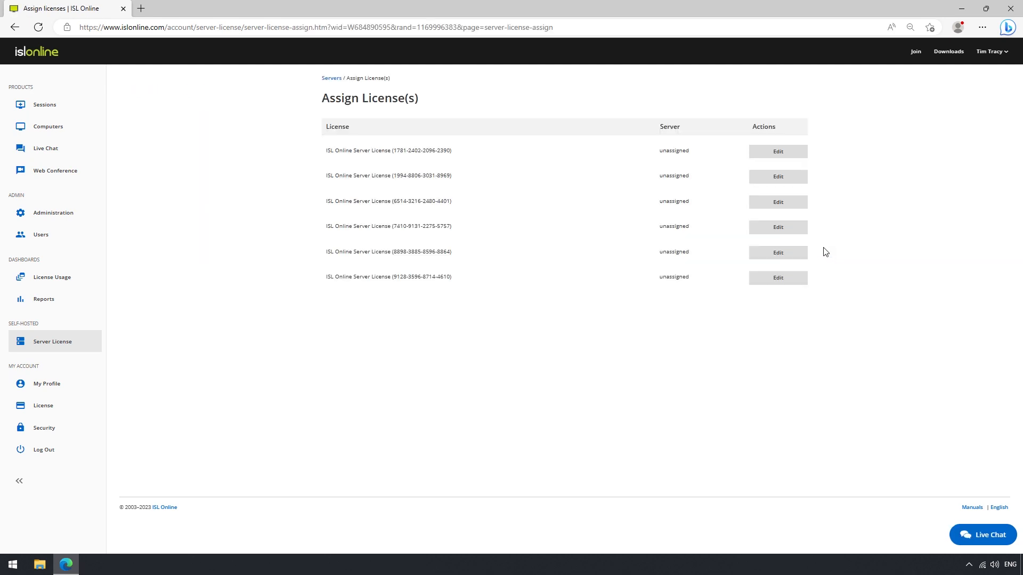
click(776, 156)
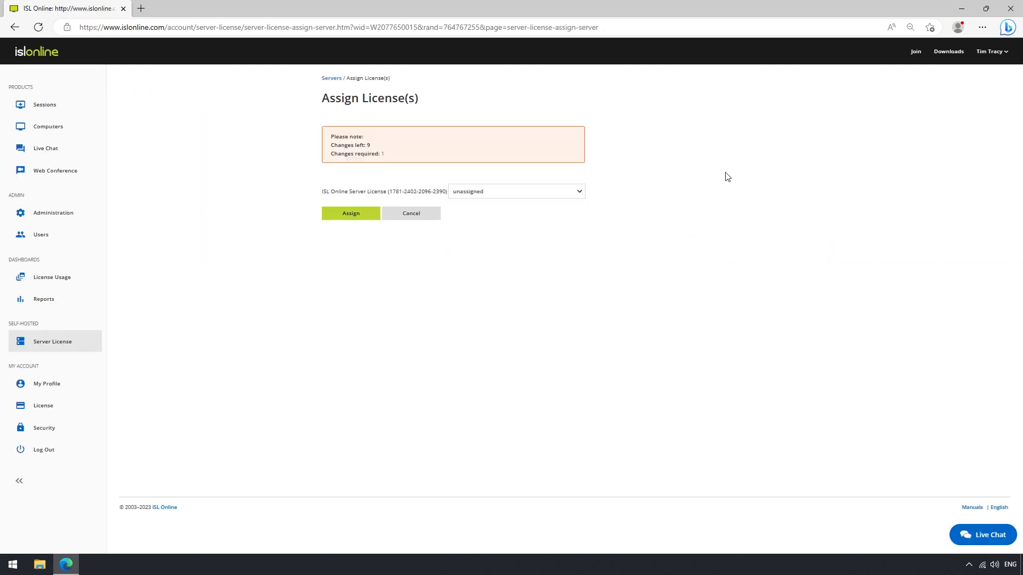
click(533, 195)
click(520, 213)
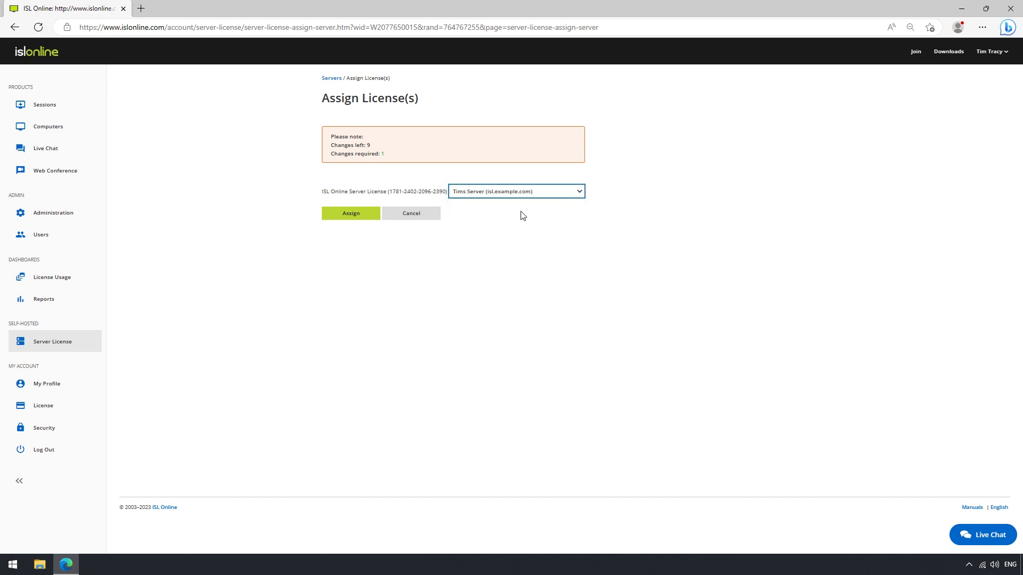
click(352, 216)
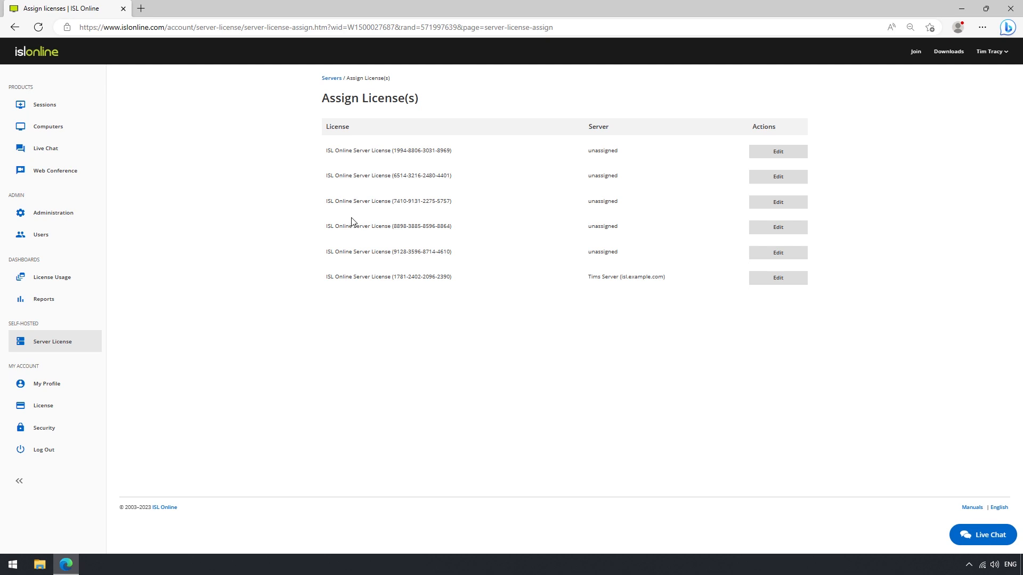
click(332, 78)
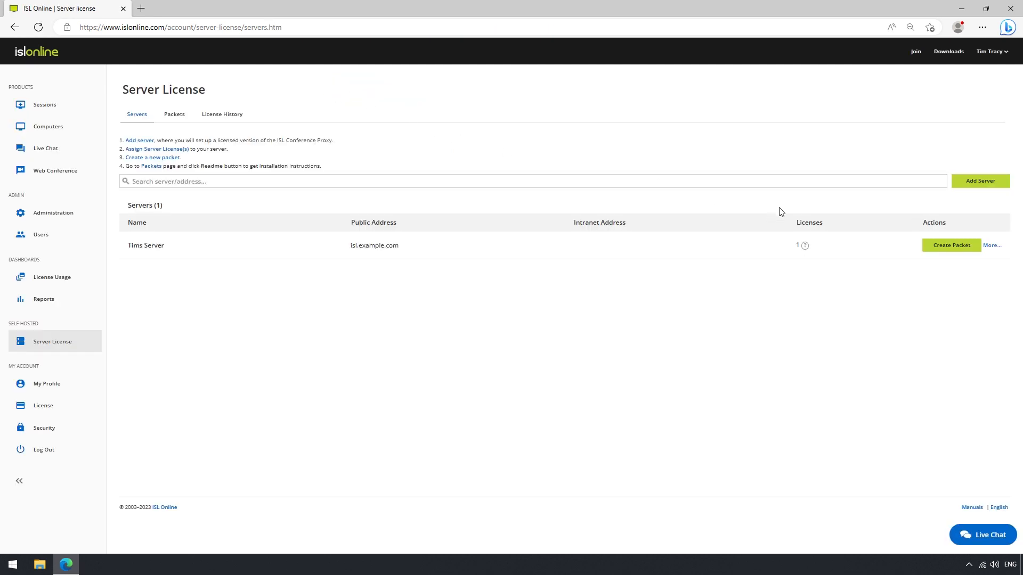
Create a license packet for Tims Server with release ISL Conference Proxy 4.4.2240
click(936, 246)
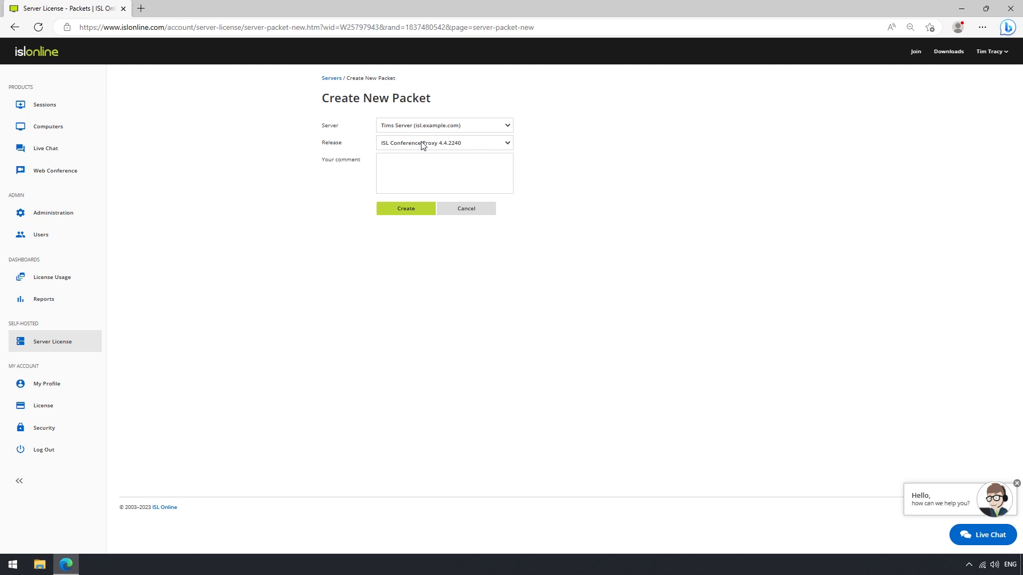
click(422, 144)
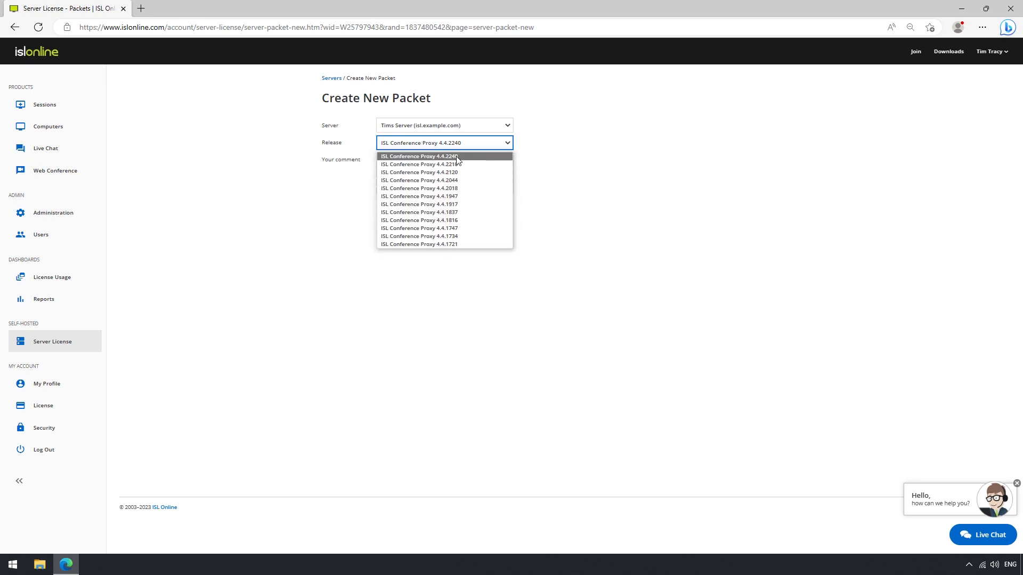
click(458, 158)
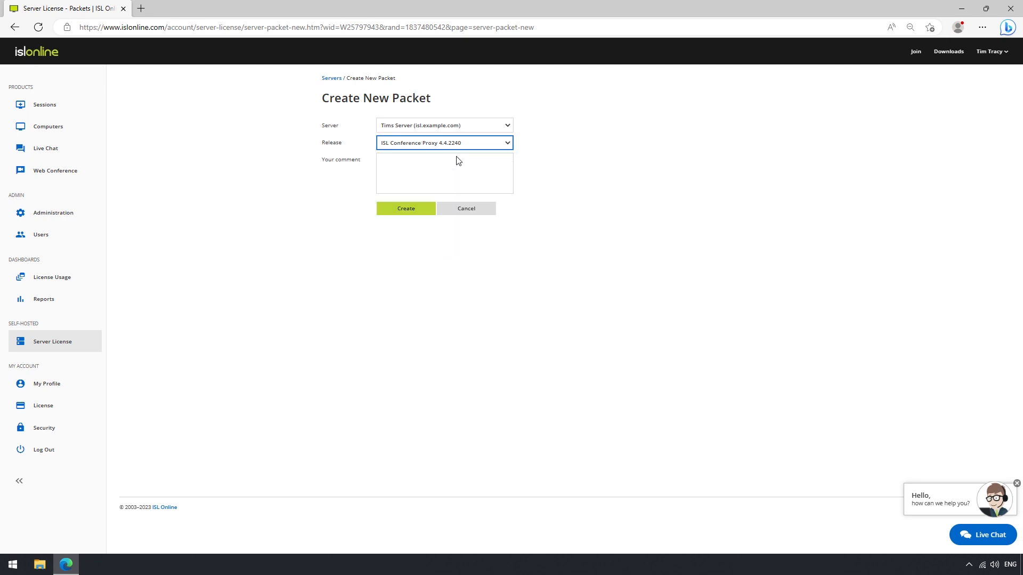
click(408, 209)
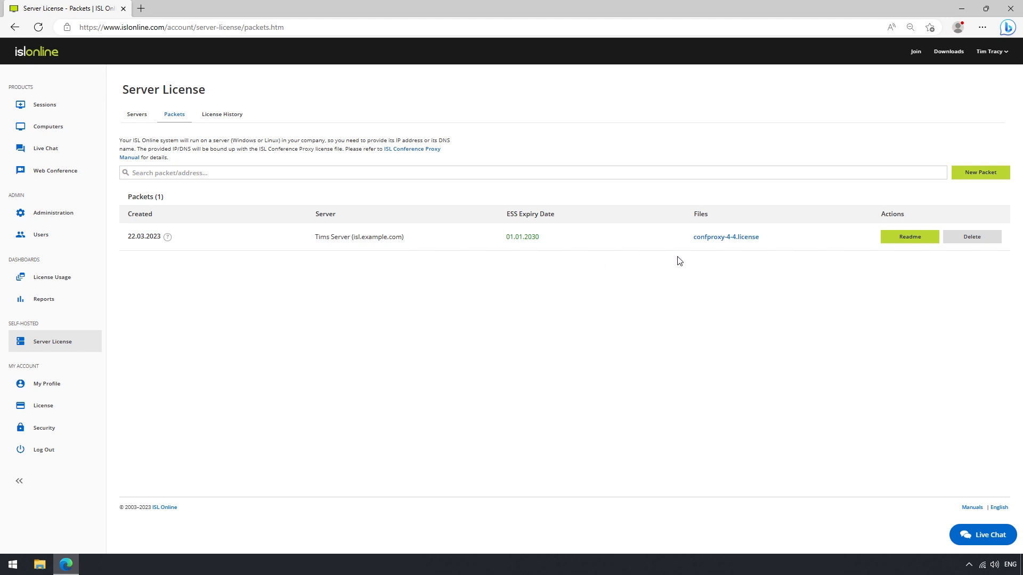
Download confproxy-4-4.license and, from the Readme guide, the Windows 64-bit installer
click(714, 243)
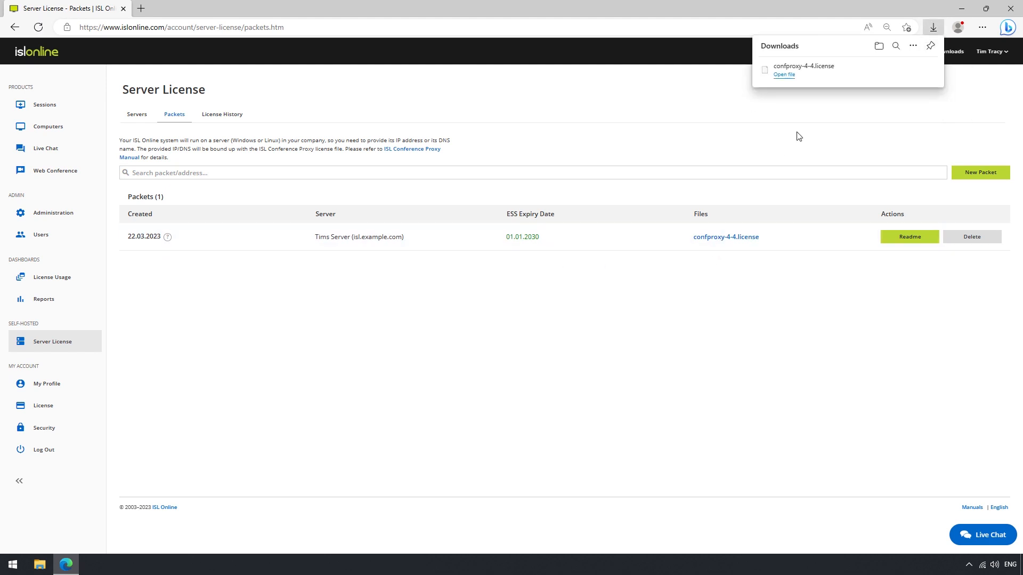
click(792, 281)
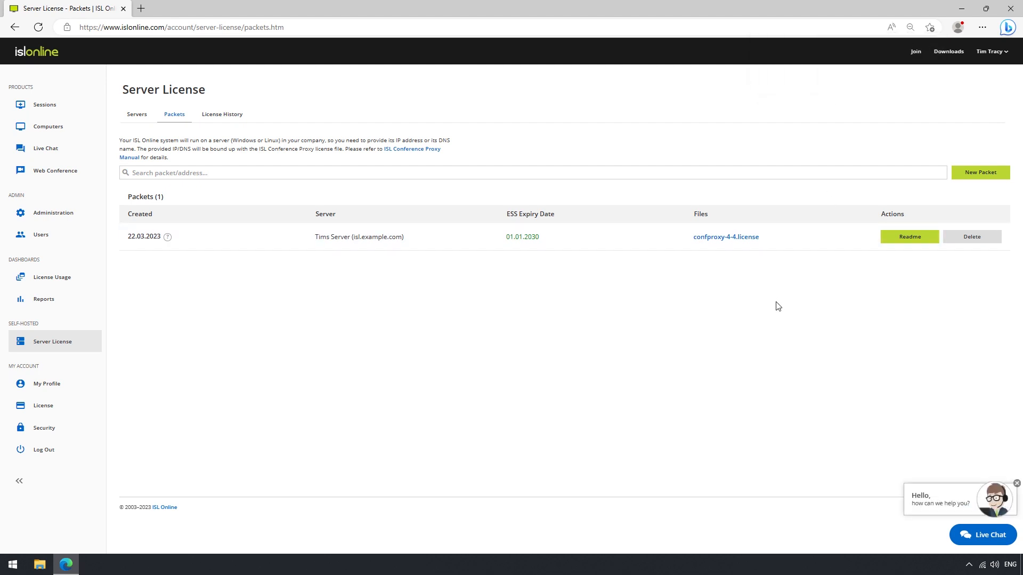
click(900, 244)
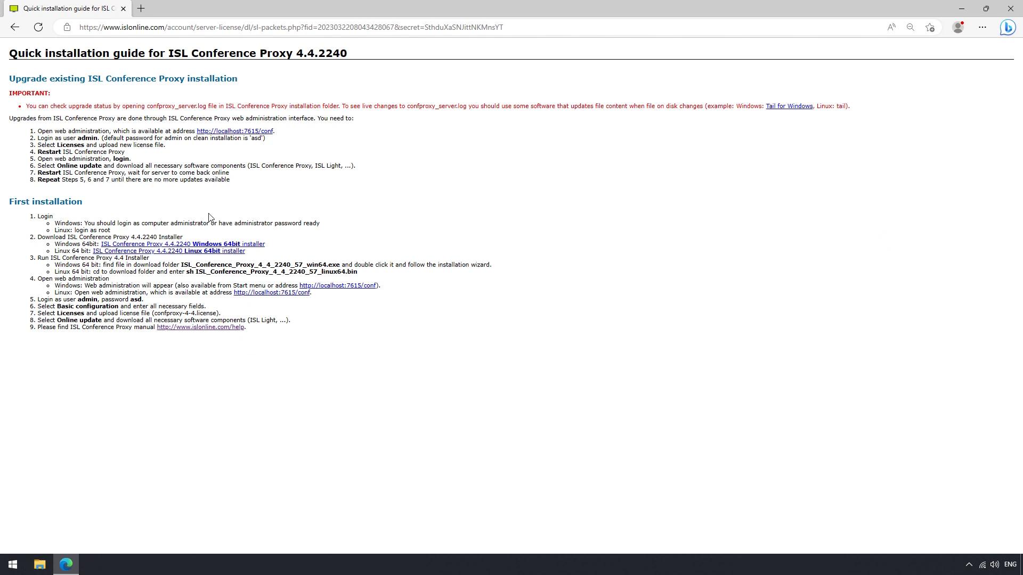
click(211, 245)
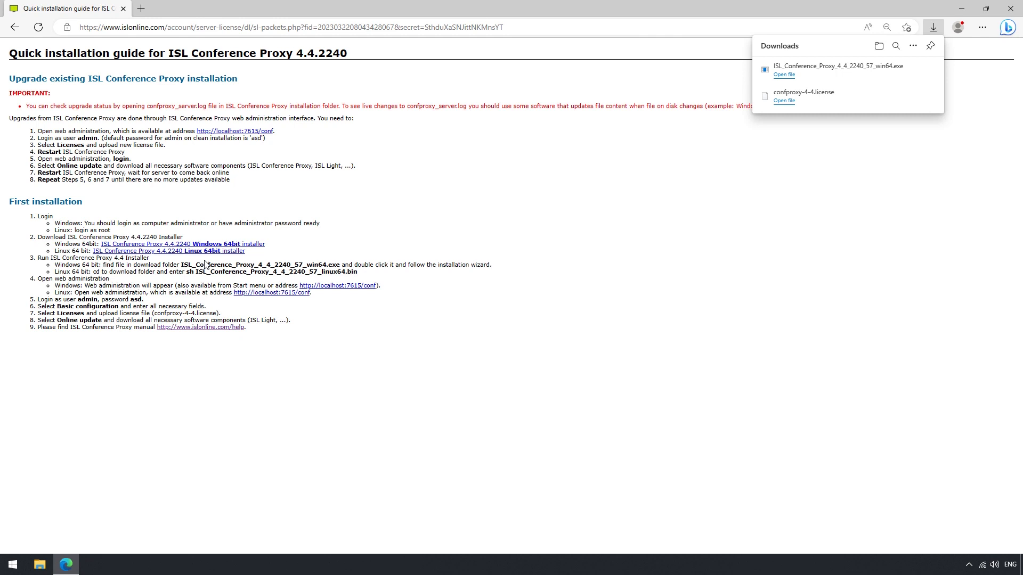
Install ISL Conference Proxy 4.4.2240 with default location and shortcuts, skipping backup restore
click(785, 76)
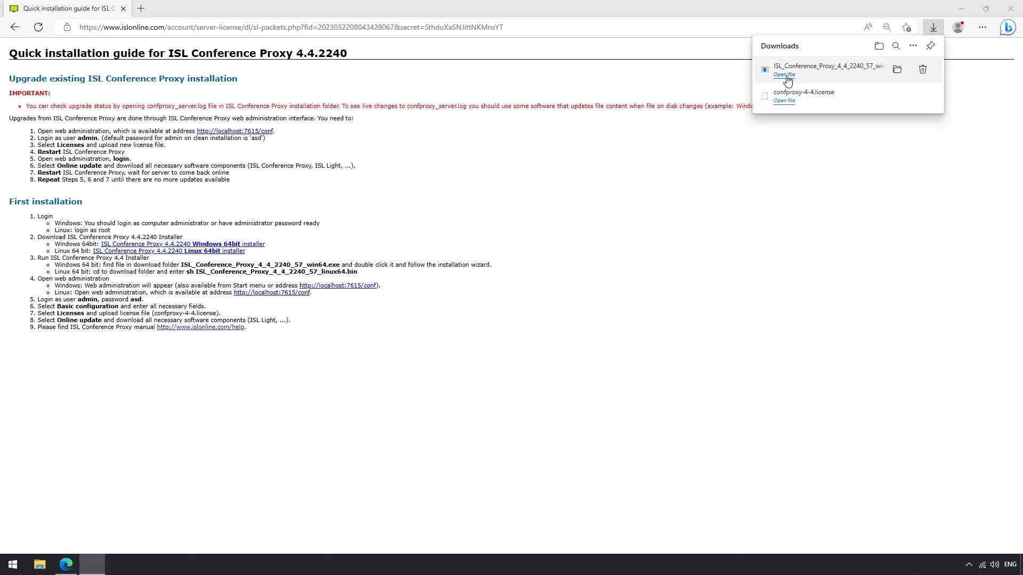
click(574, 367)
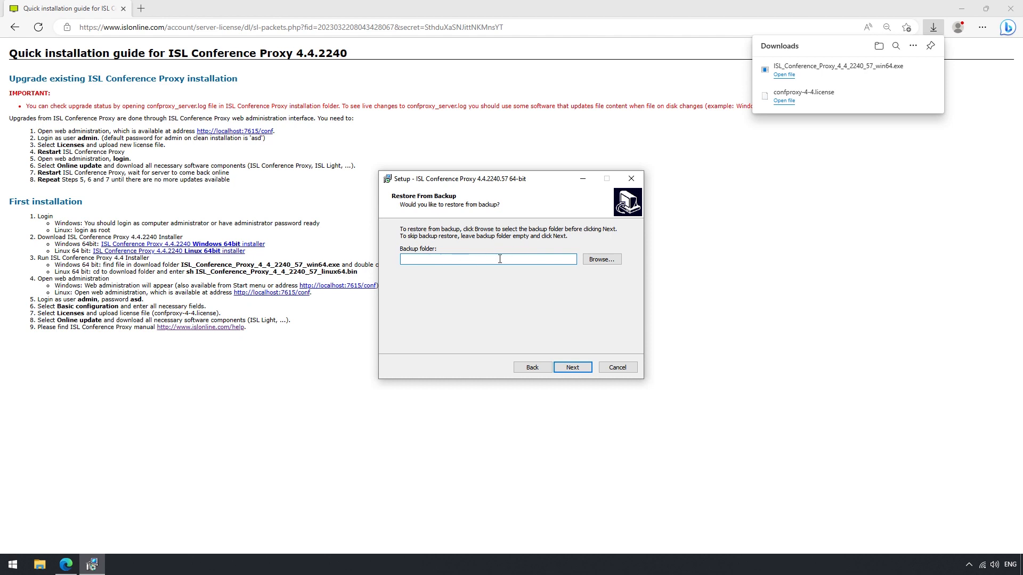
click(574, 368)
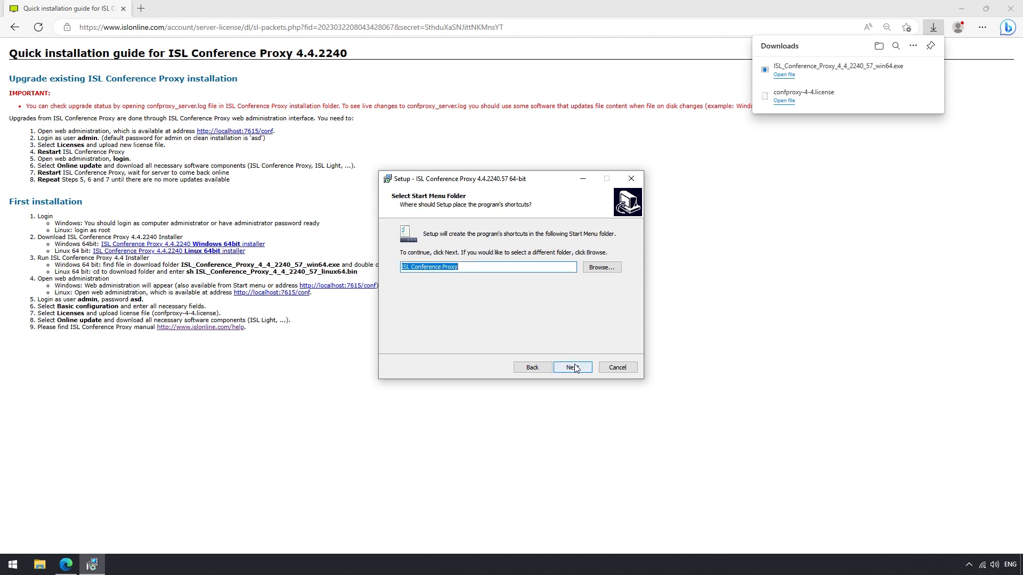
click(574, 367)
click(573, 368)
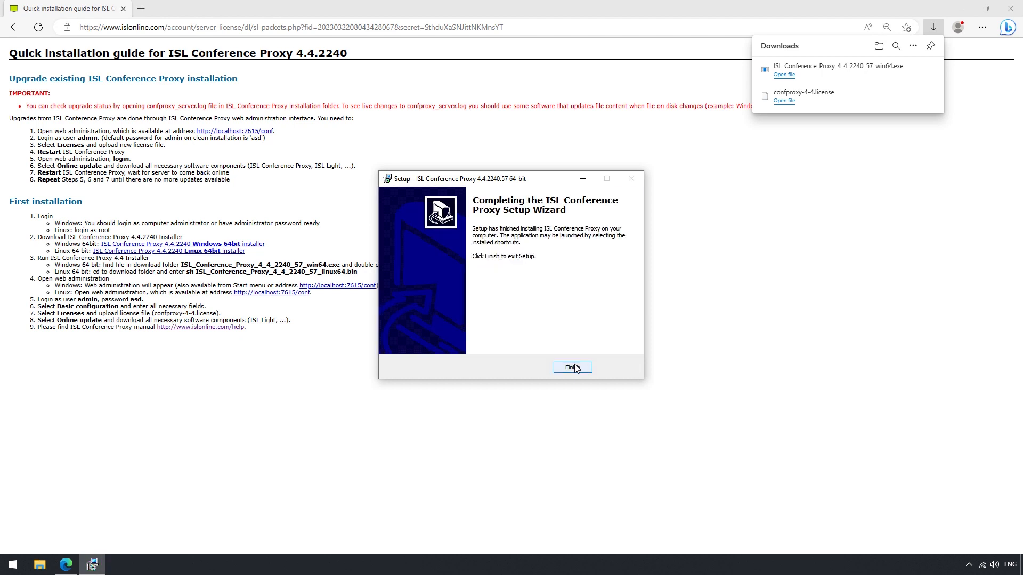
click(574, 368)
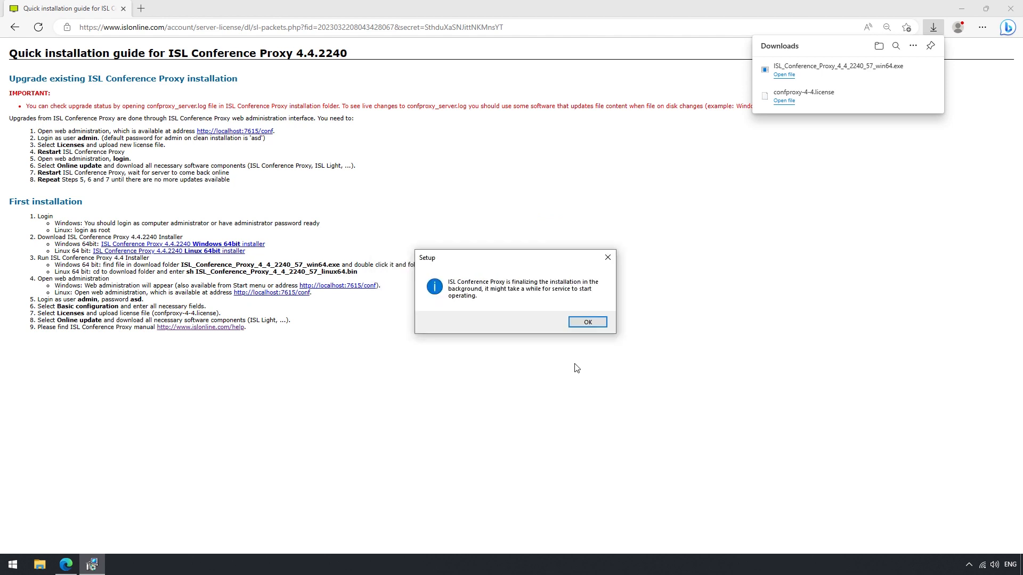
click(583, 322)
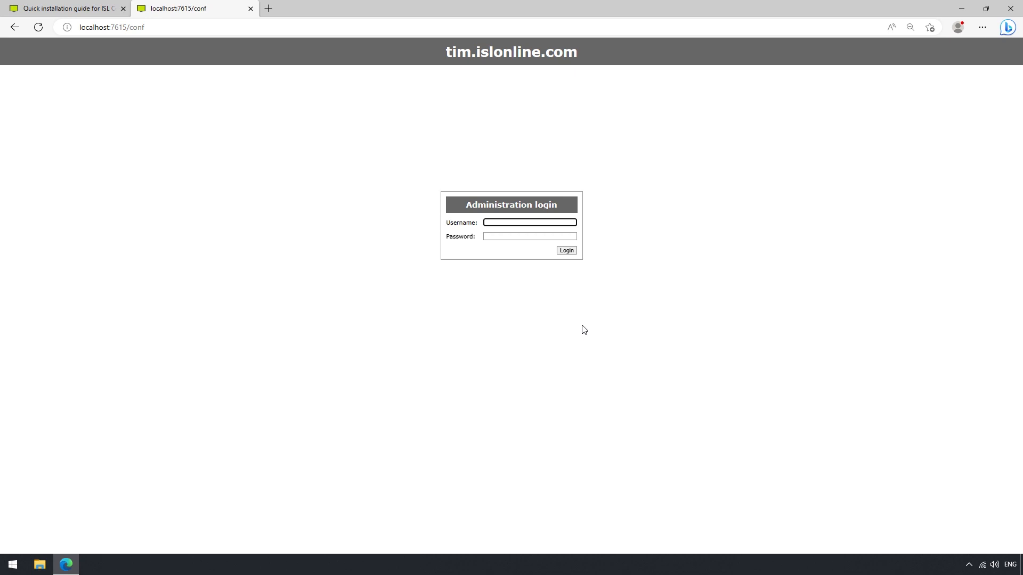
Log in to the localhost:7615/conf web administration with the administrator credentials
text(admin)
key(Tab)
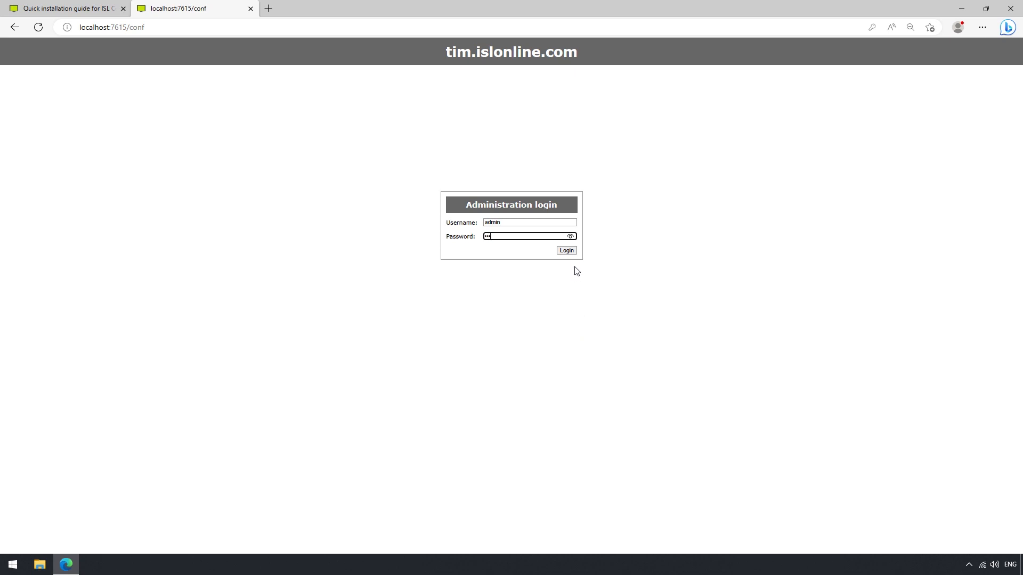
click(573, 250)
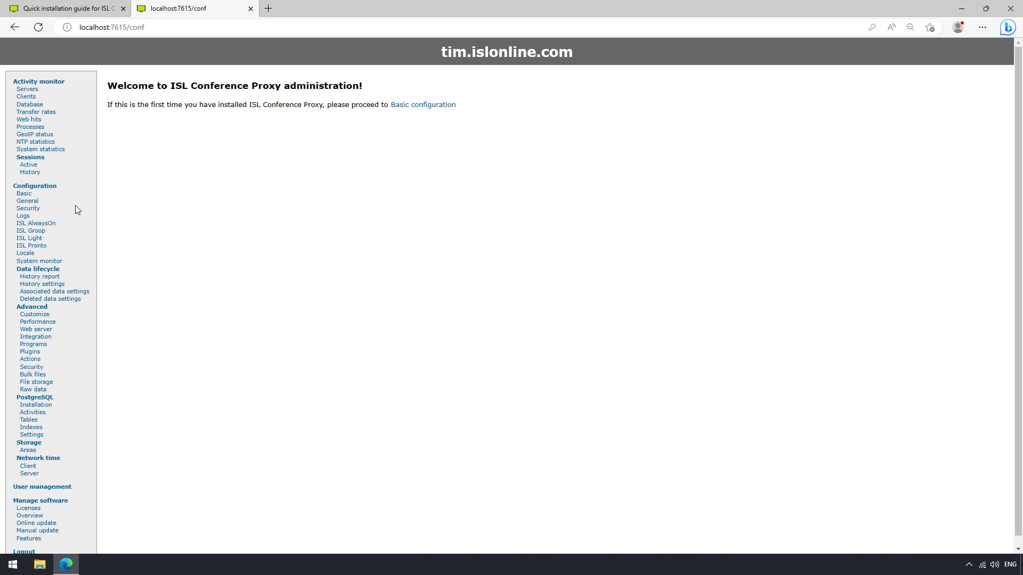
Set a new administrator password under Basic configuration, then go to the Licenses page
click(32, 194)
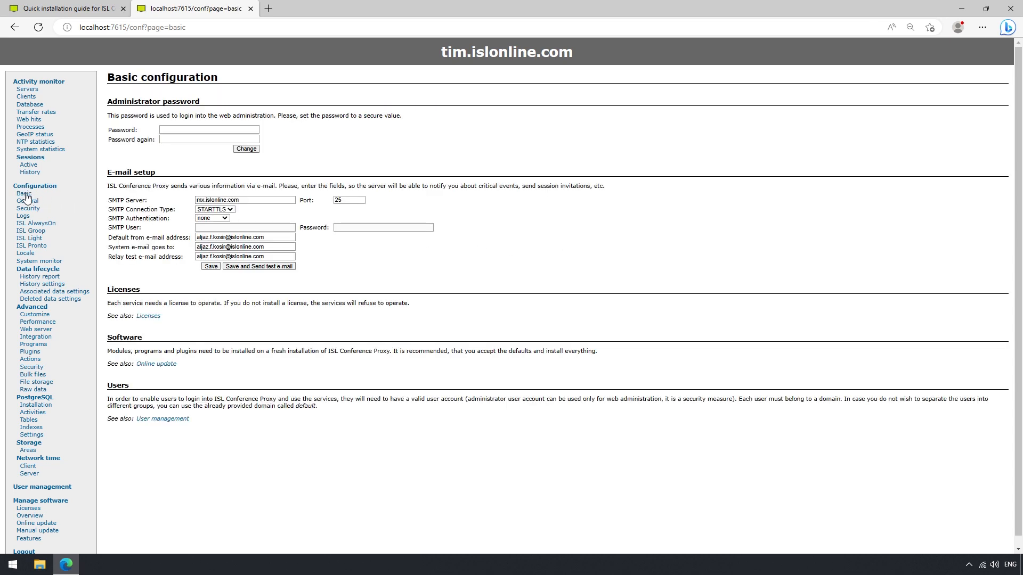
click(207, 129)
text(•••••••••)
key(Tab)
text(••••)
click(240, 150)
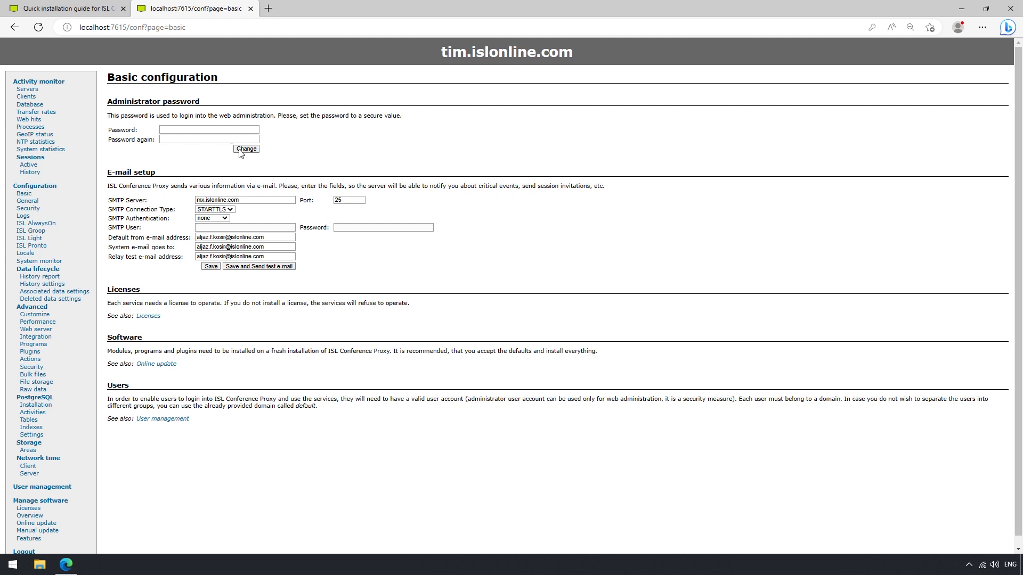
scroll(255, 154, down, 1)
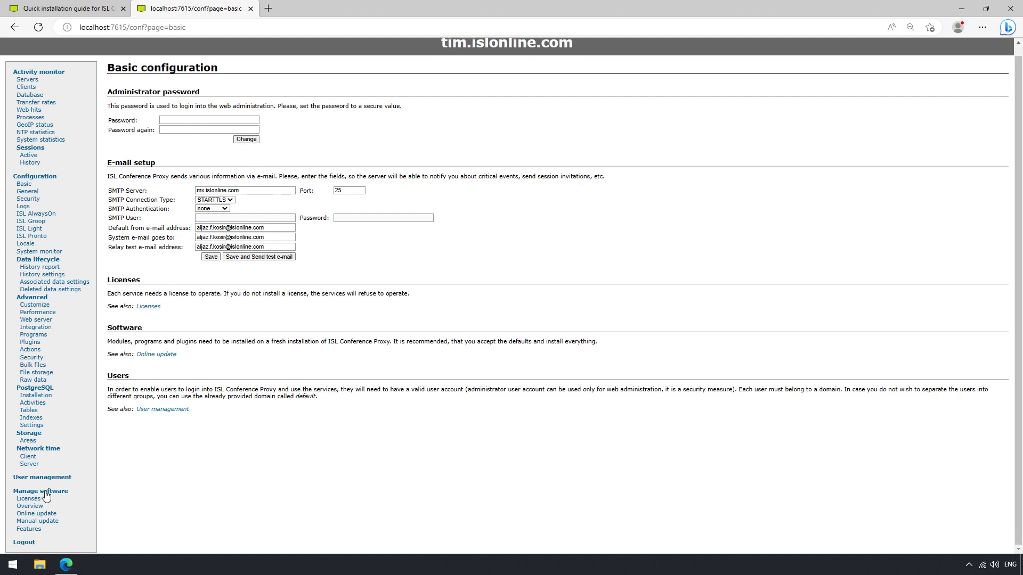
double_click(29, 498)
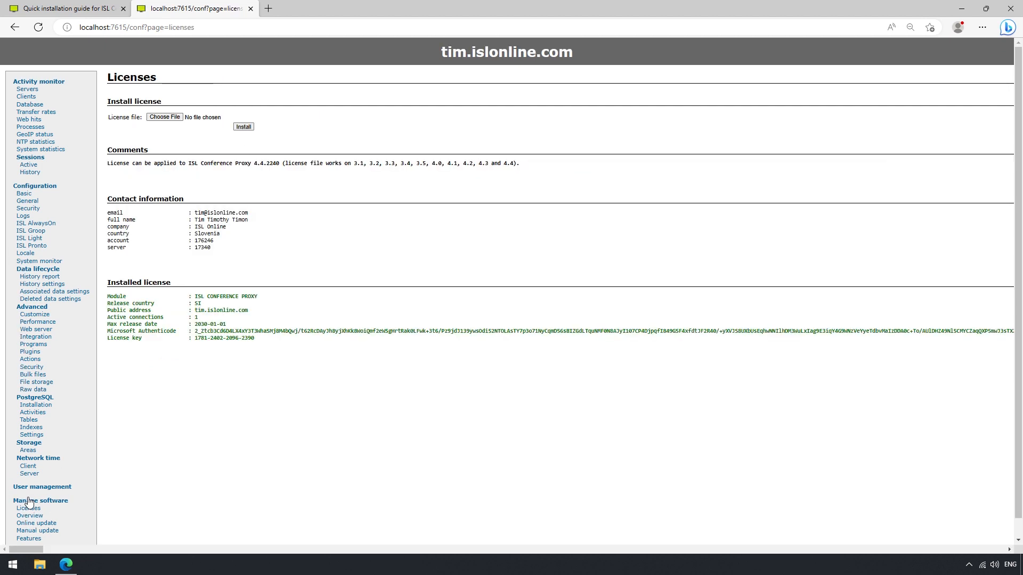
Install the confproxy-4-4.license file from Downloads and open the Online update page
click(180, 118)
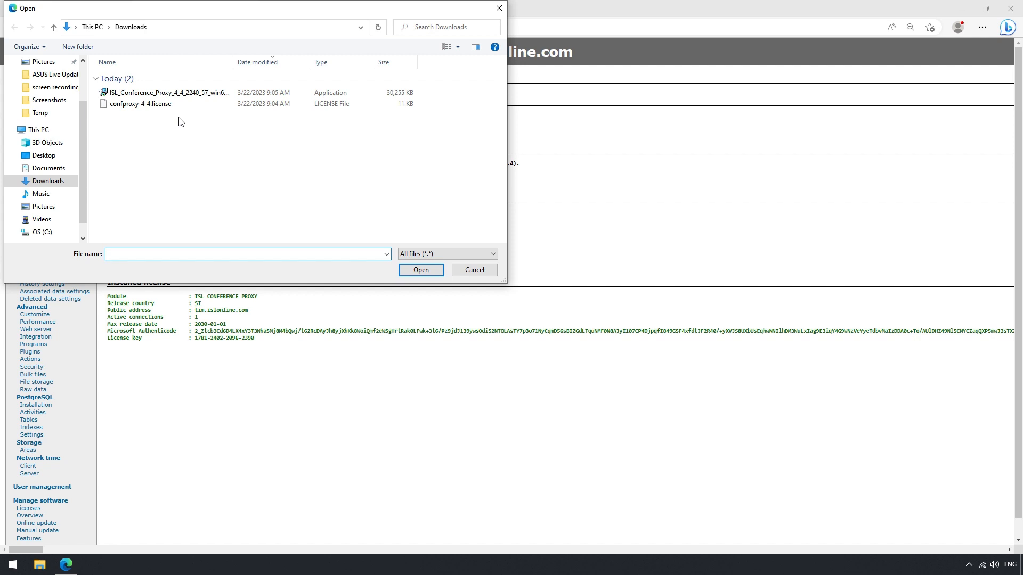
click(178, 107)
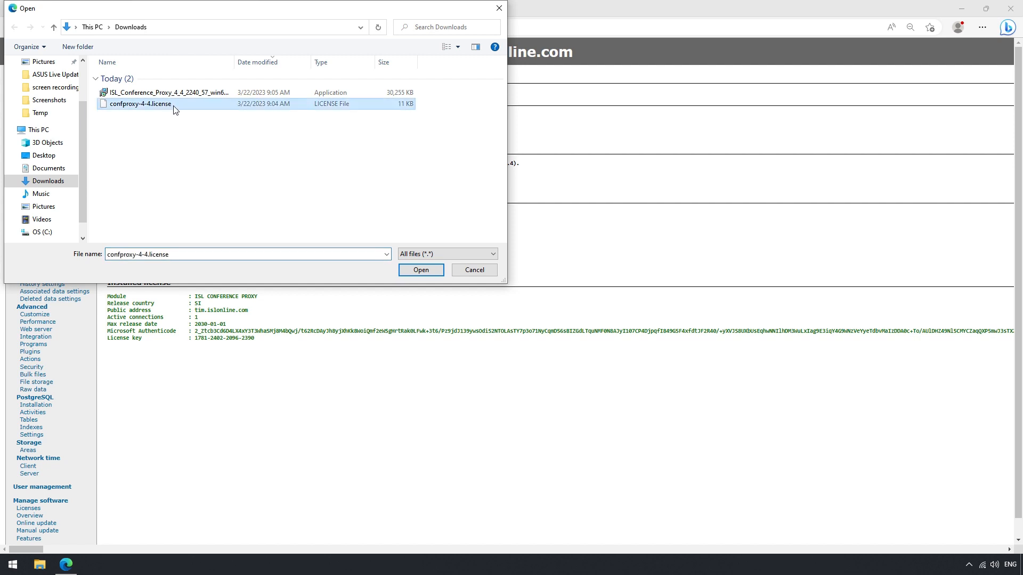
click(409, 269)
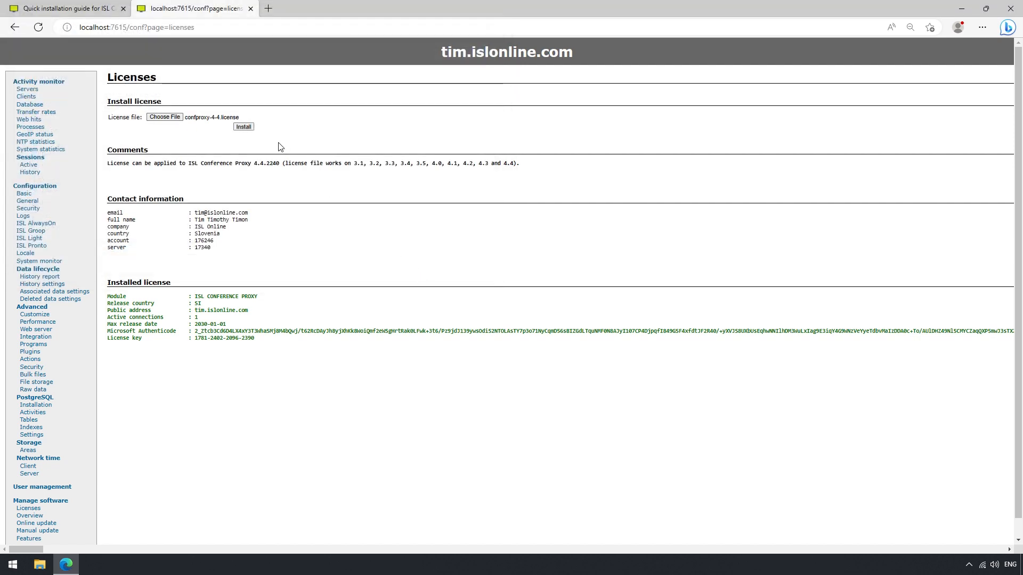
click(246, 127)
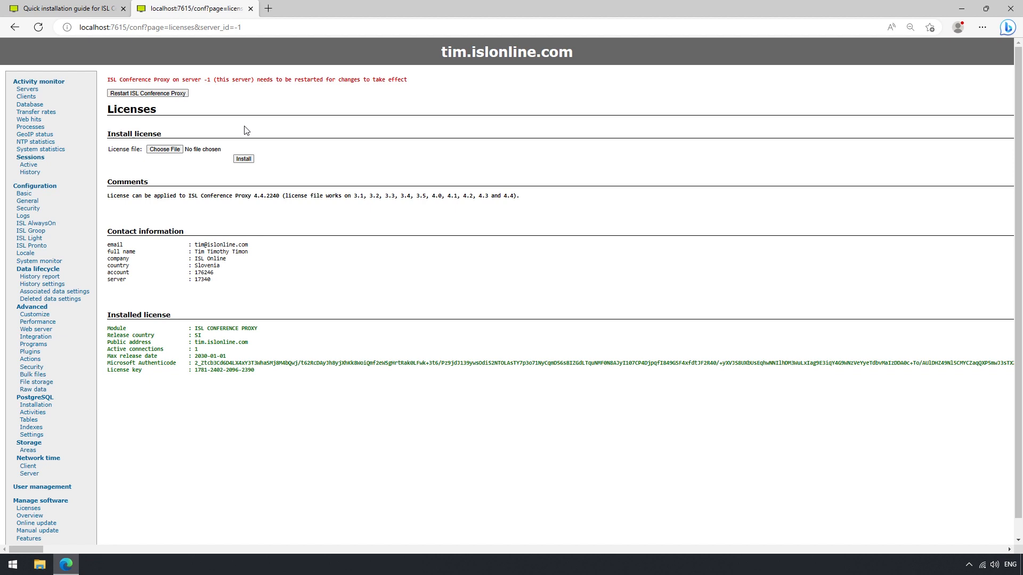
click(49, 525)
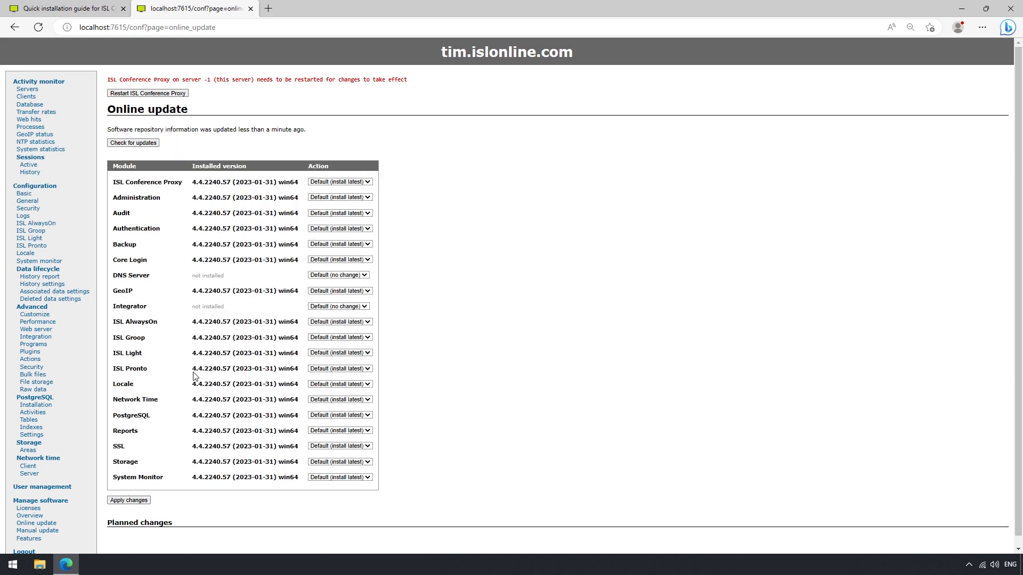
Apply the default module updates, restart ISL Conference Proxy, and return to the session
click(131, 501)
click(171, 94)
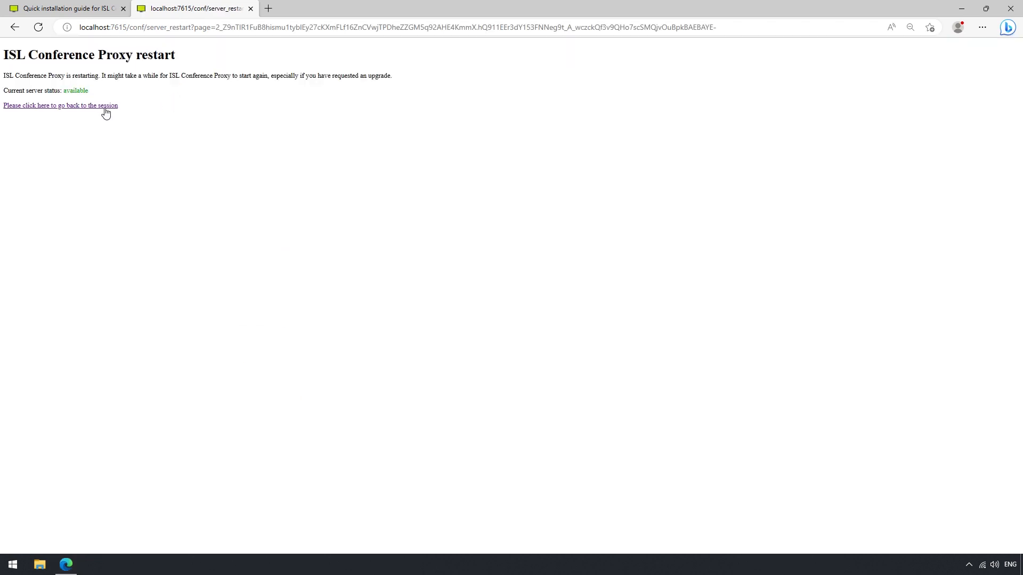
click(88, 107)
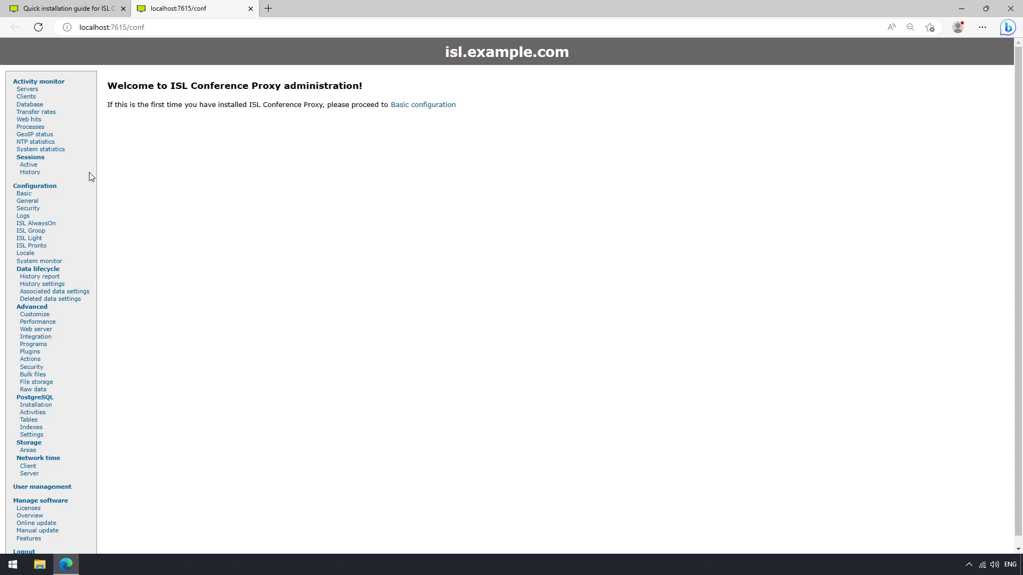
Go to User management and begin adding a new user to the default domain
click(56, 488)
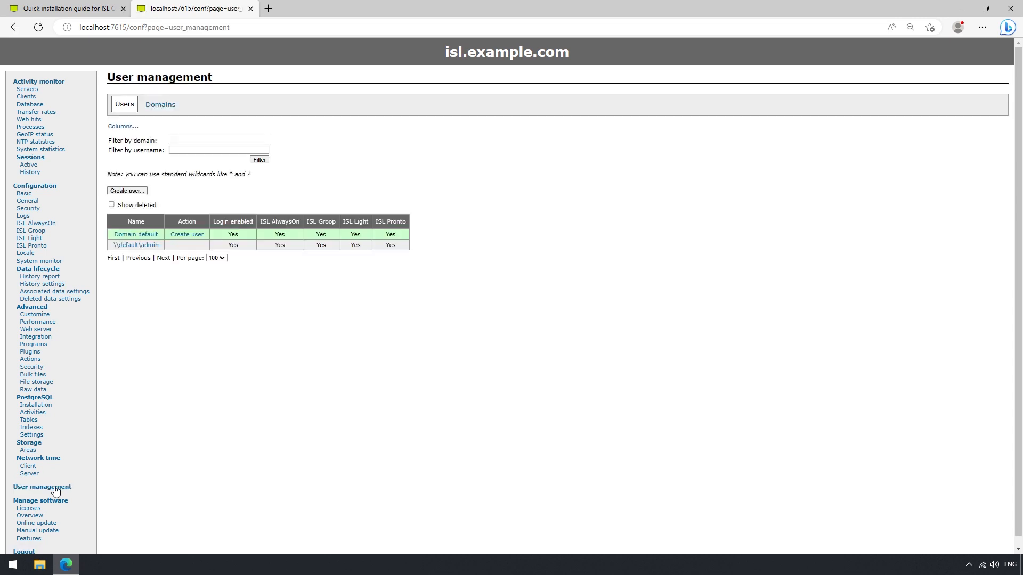
triple_click(133, 246)
triple_click(135, 236)
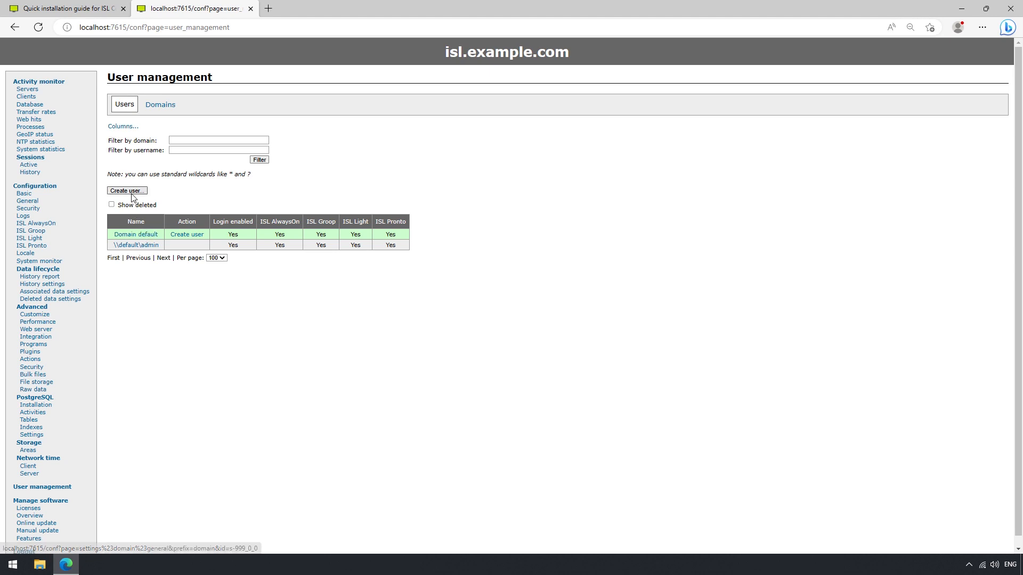
click(130, 191)
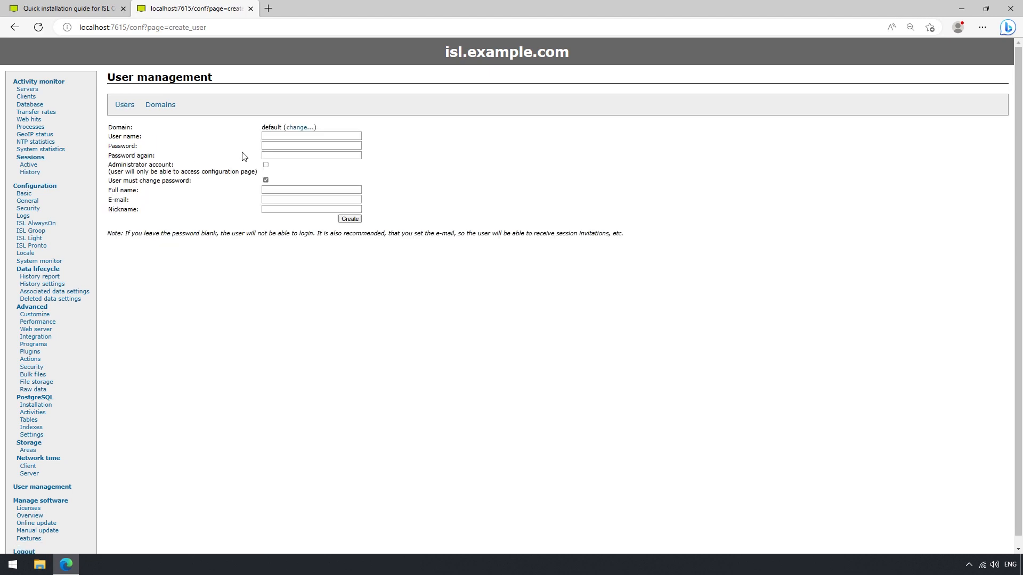
Enter the new user's user name and password, and turn off forced password change
click(276, 138)
text(tim)
key(Tab)
text(••••)
key(Tab)
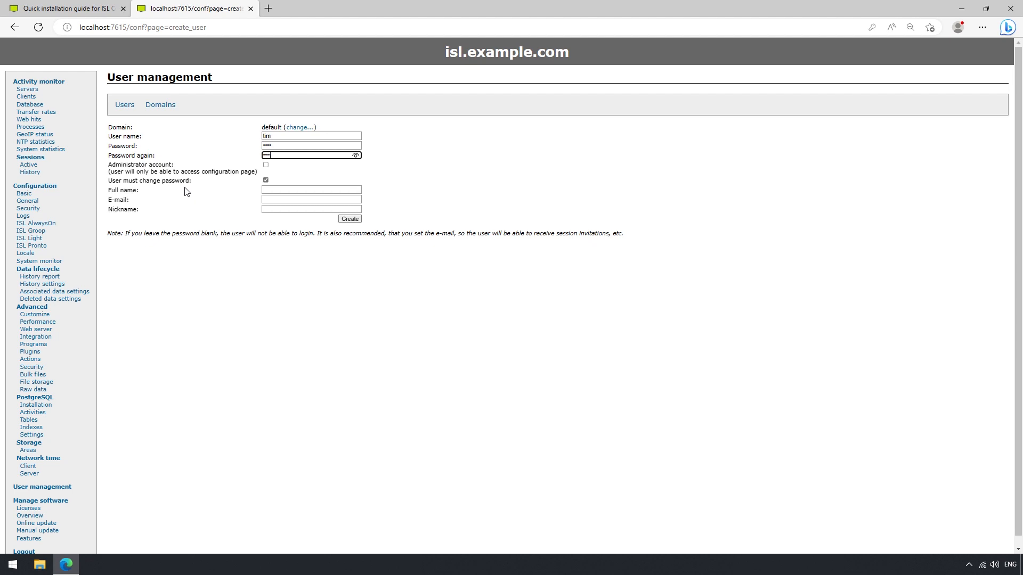
click(266, 182)
Fill in the user's full name, e-mail and nickname, then create the account
click(268, 189)
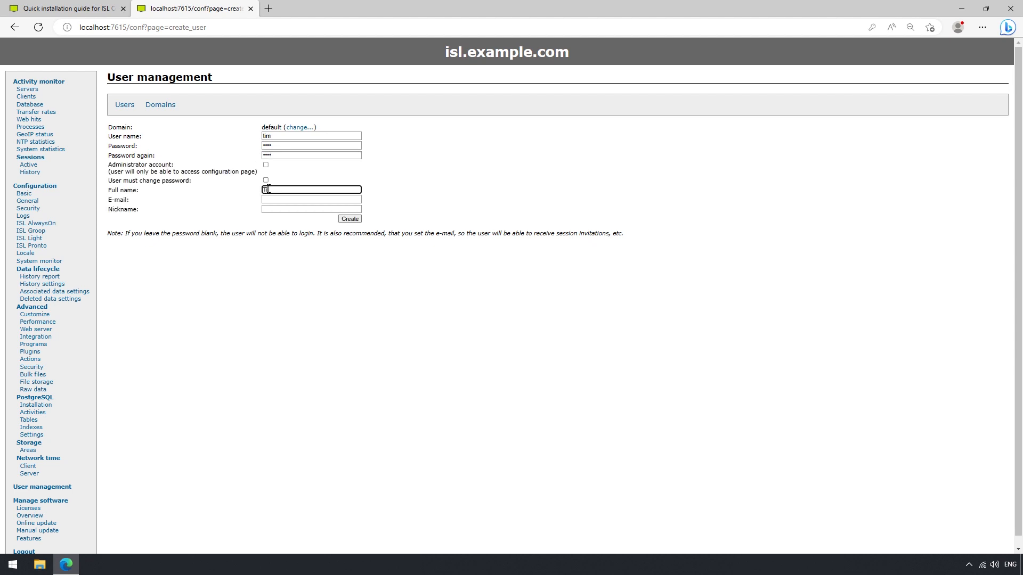
click(272, 199)
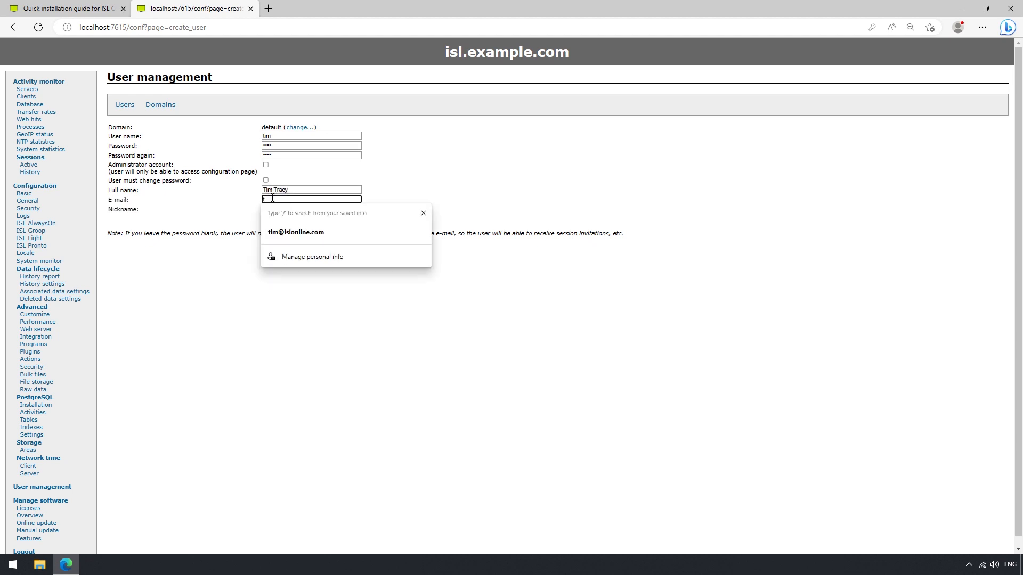
click(285, 232)
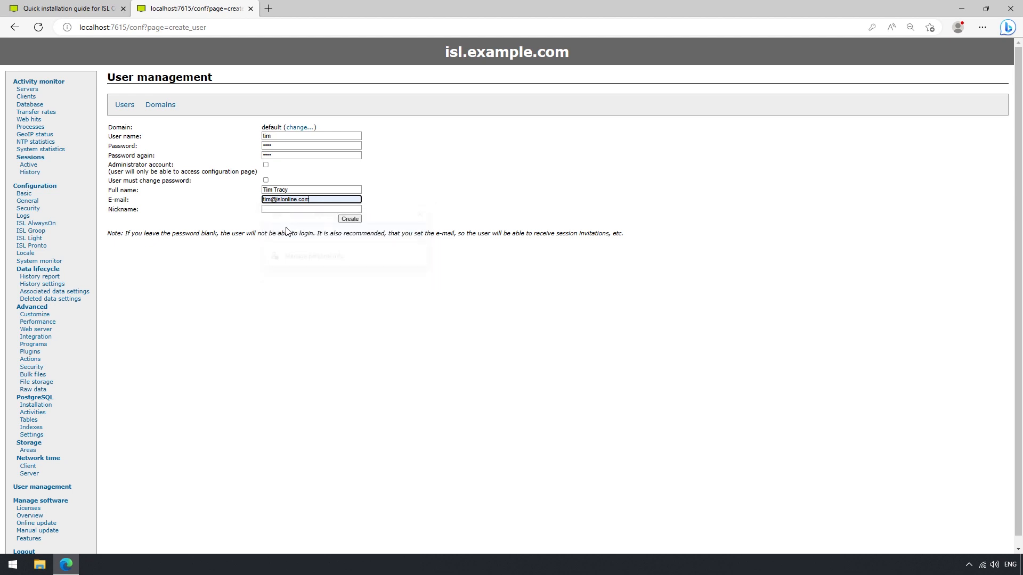
click(290, 209)
text(tim)
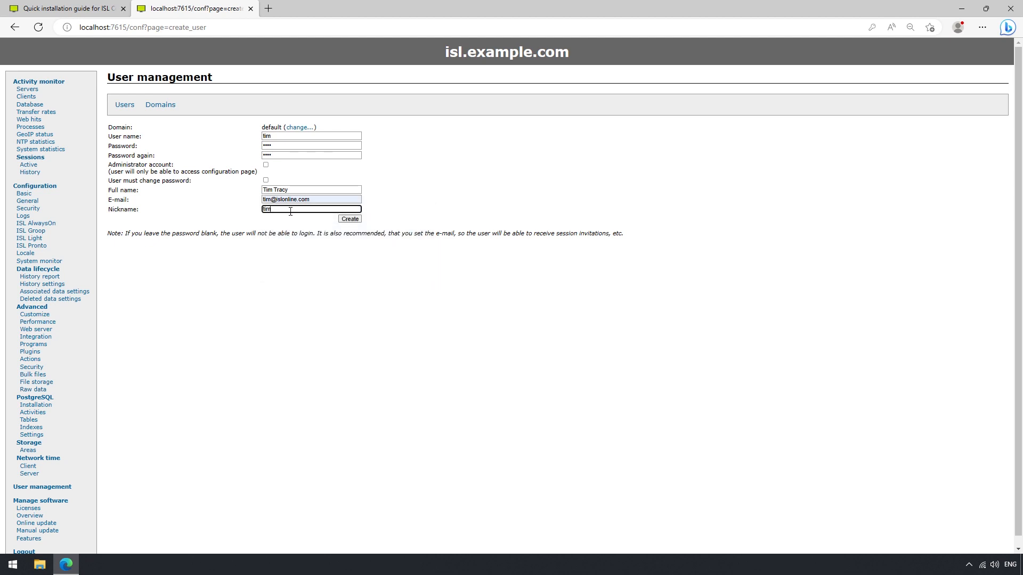
click(349, 220)
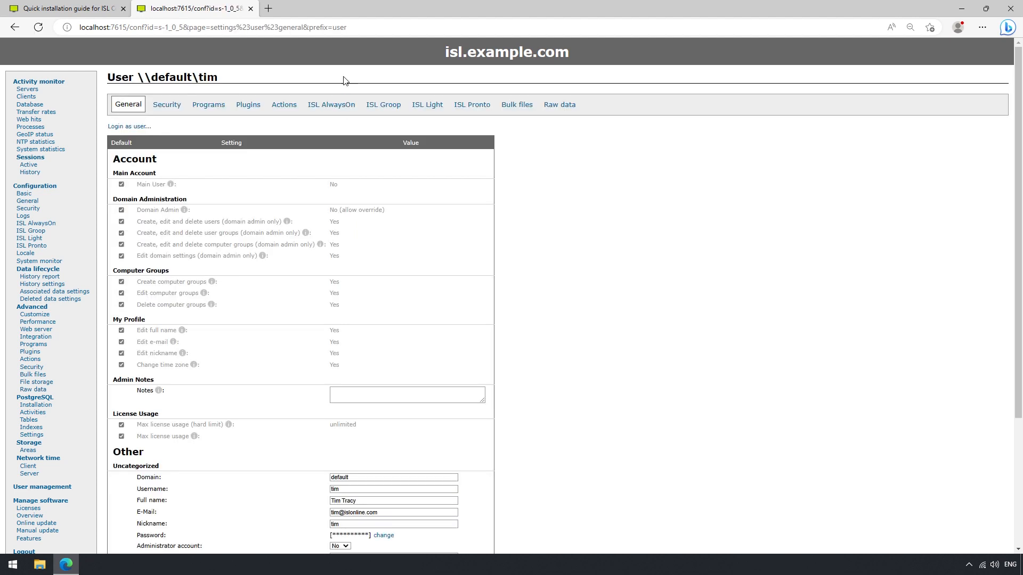
Load isl.example.com in the browser tab
click(344, 30)
text(isl.example.)
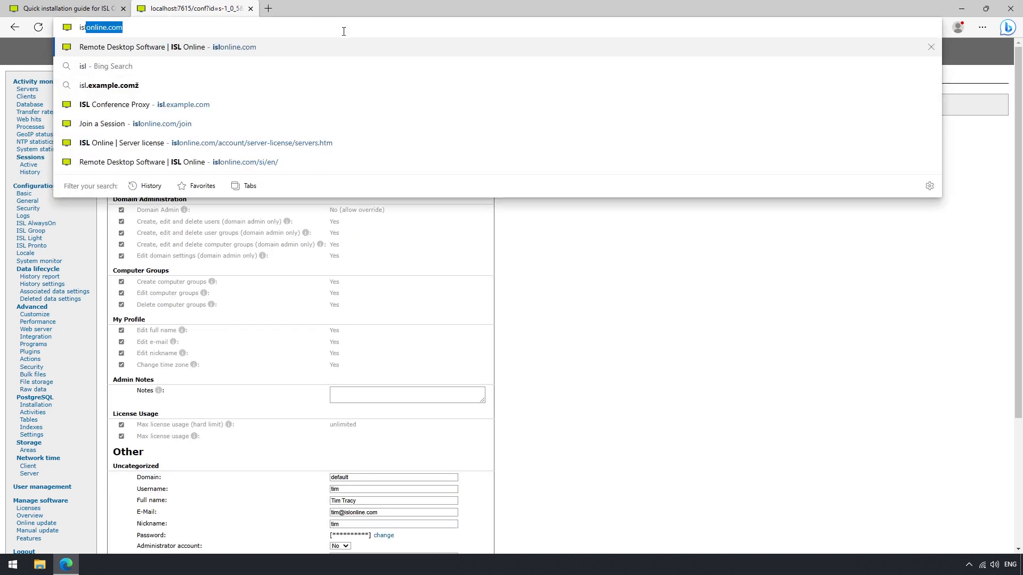
text(com)
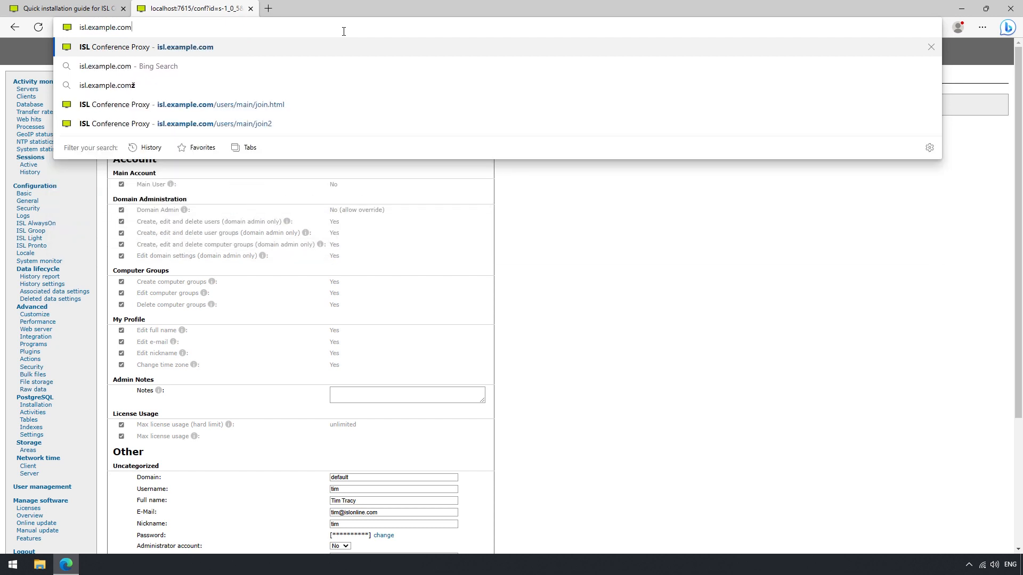
key(Return)
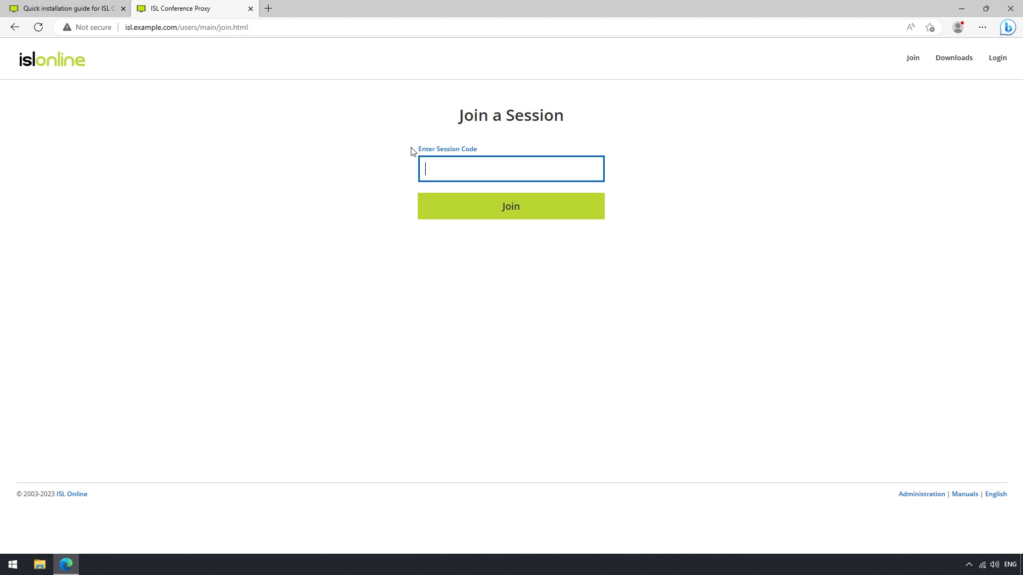
Sign in to the web portal as the new user, start a new session and launch ISL Light
click(991, 73)
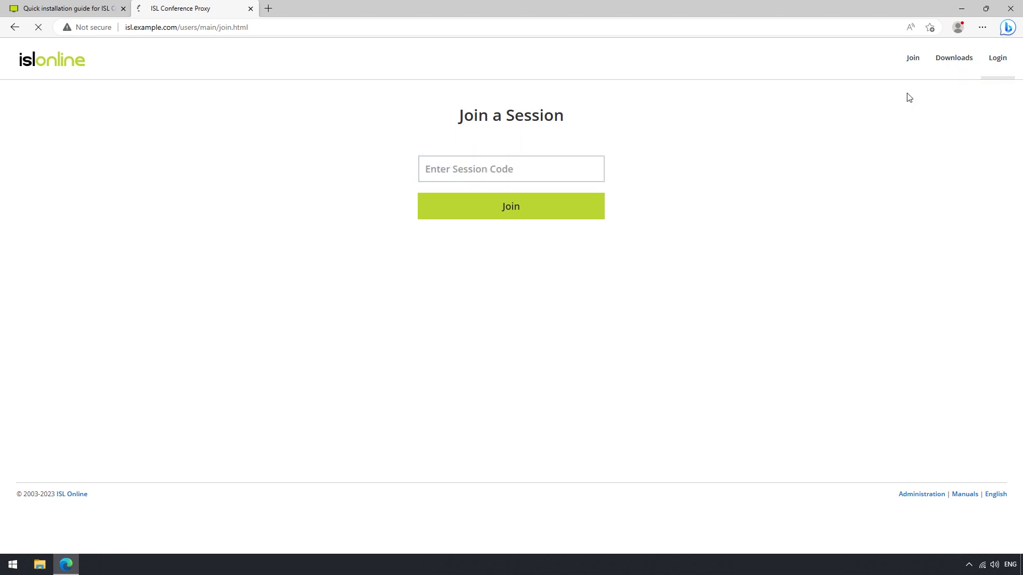
click(541, 161)
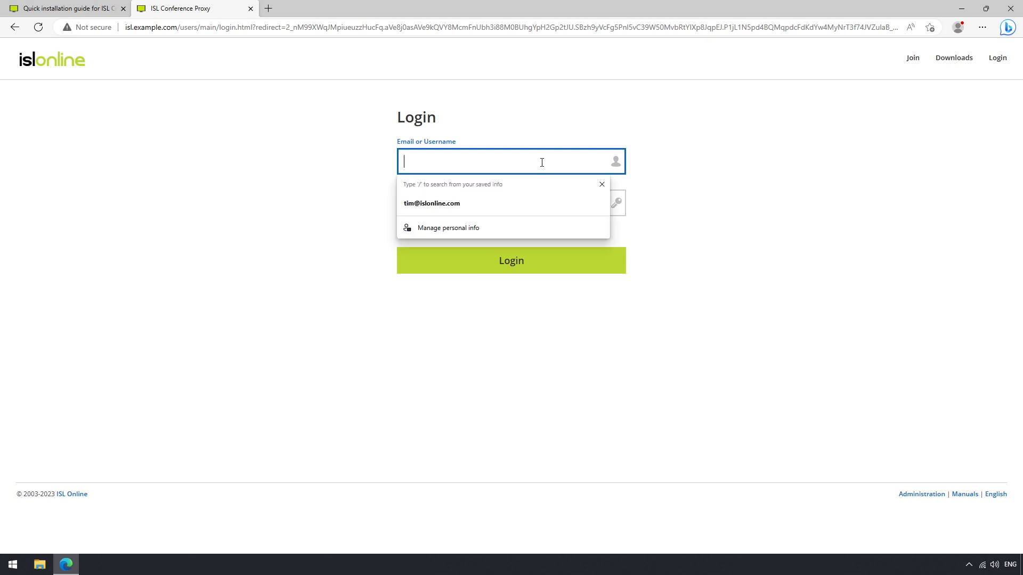
text(tim)
key(Tab)
text(****)
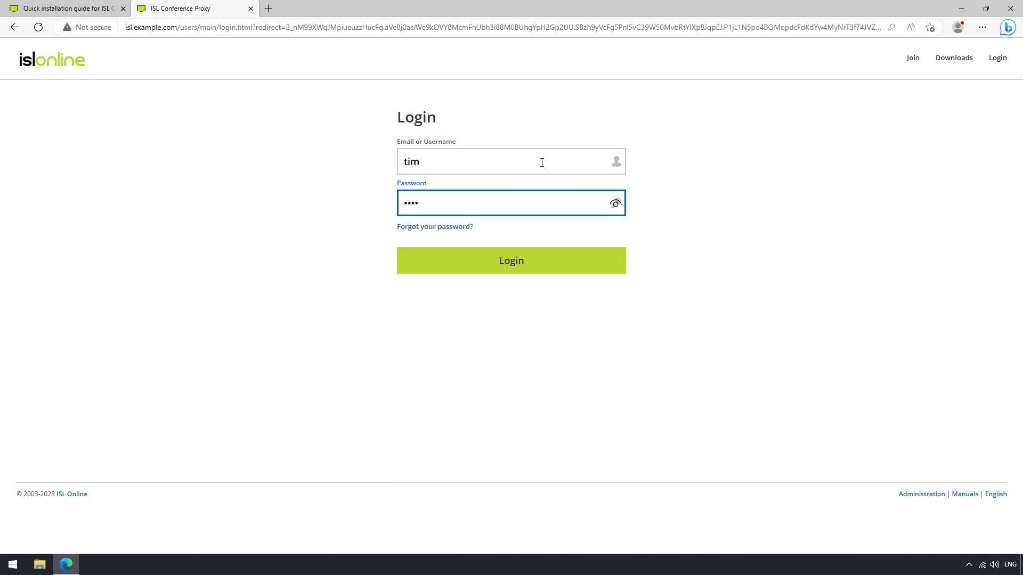
click(516, 262)
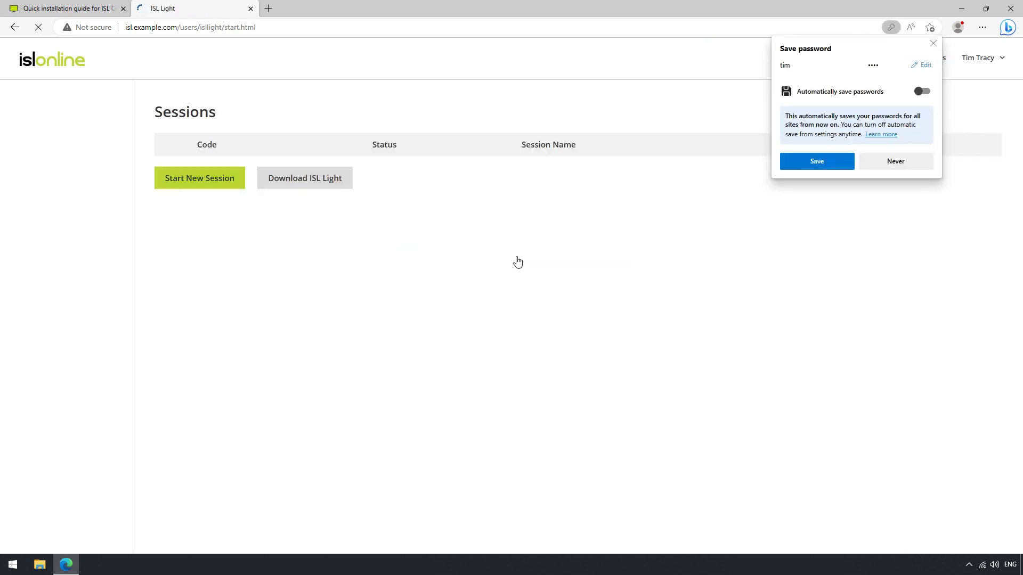
click(516, 259)
click(217, 210)
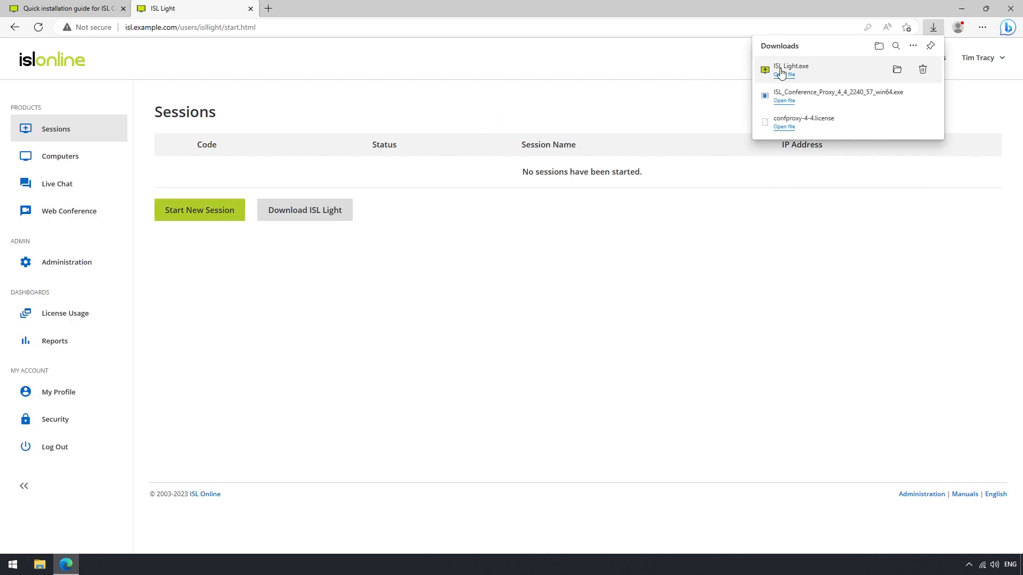
click(782, 74)
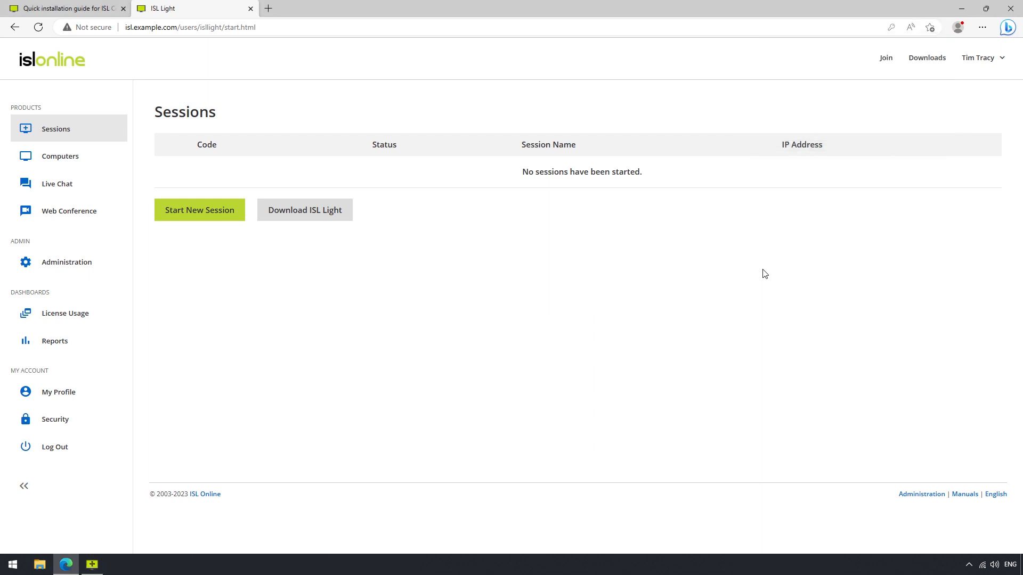